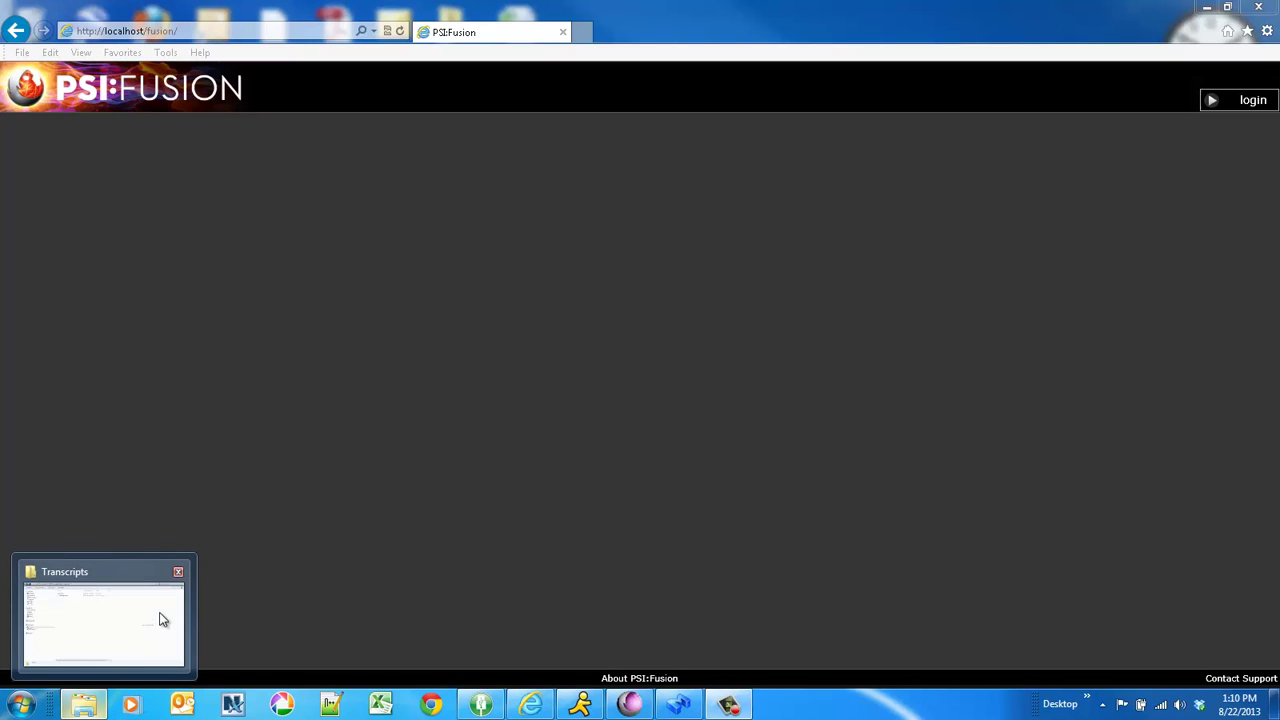
# Paste the three transcript images into the Transcripts auto-import folder in Windows Explorer.
pyautogui.click(125, 628)
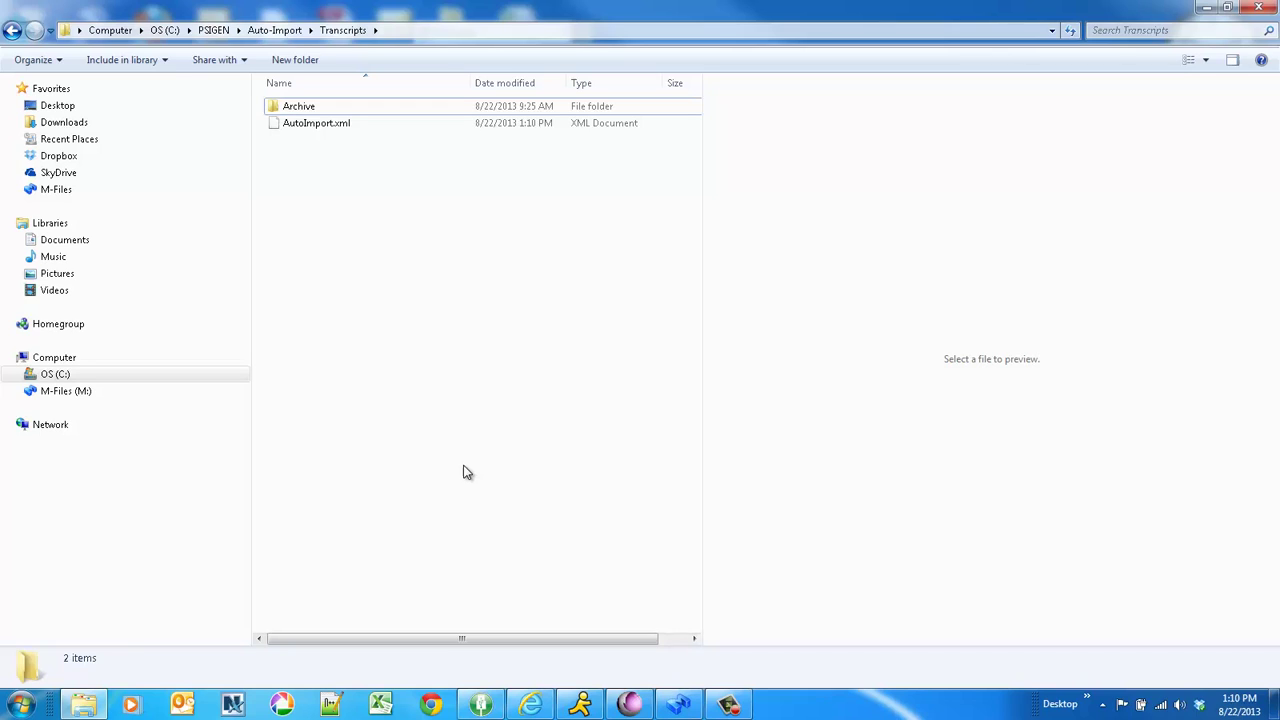
pyautogui.rightClick(393, 253)
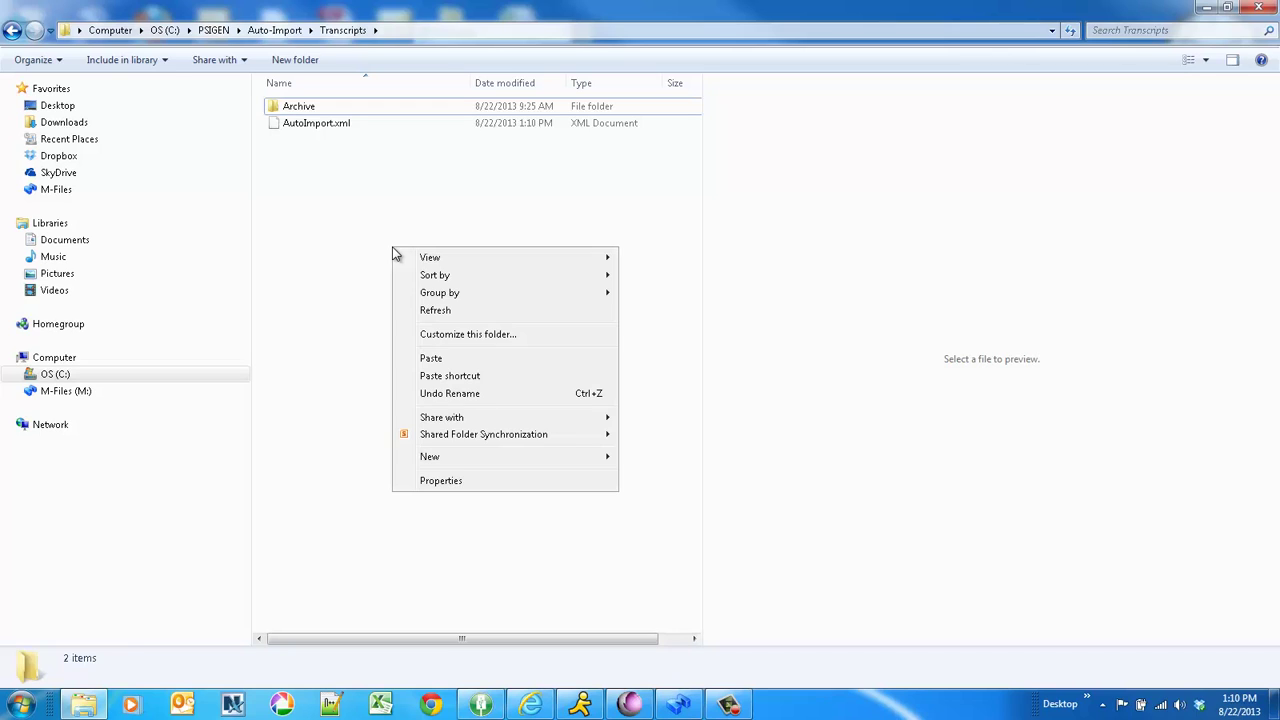
pyautogui.click(468, 358)
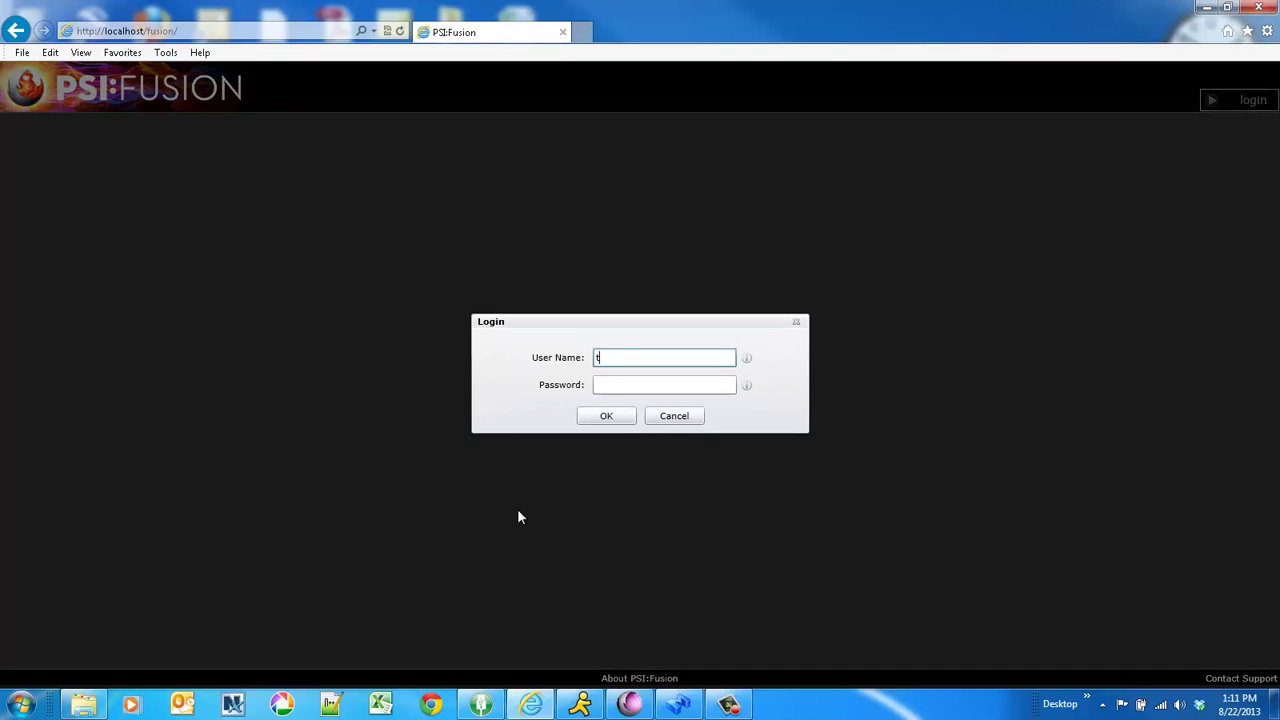
# Log in to PSI:Fusion with the user name and password to load the imported transcripts.
pyautogui.write('transcript')
pyautogui.write('s')
pyautogui.press('Tab')
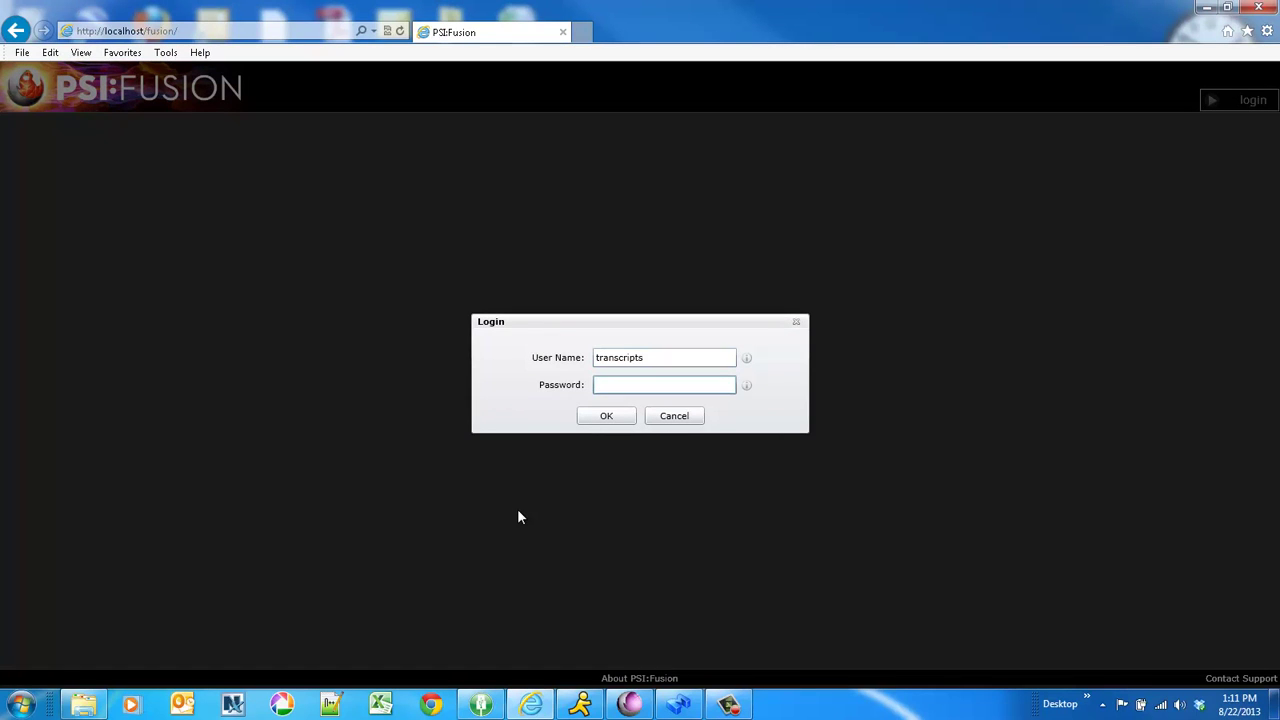
pyautogui.write('password')
pyautogui.press('Return')
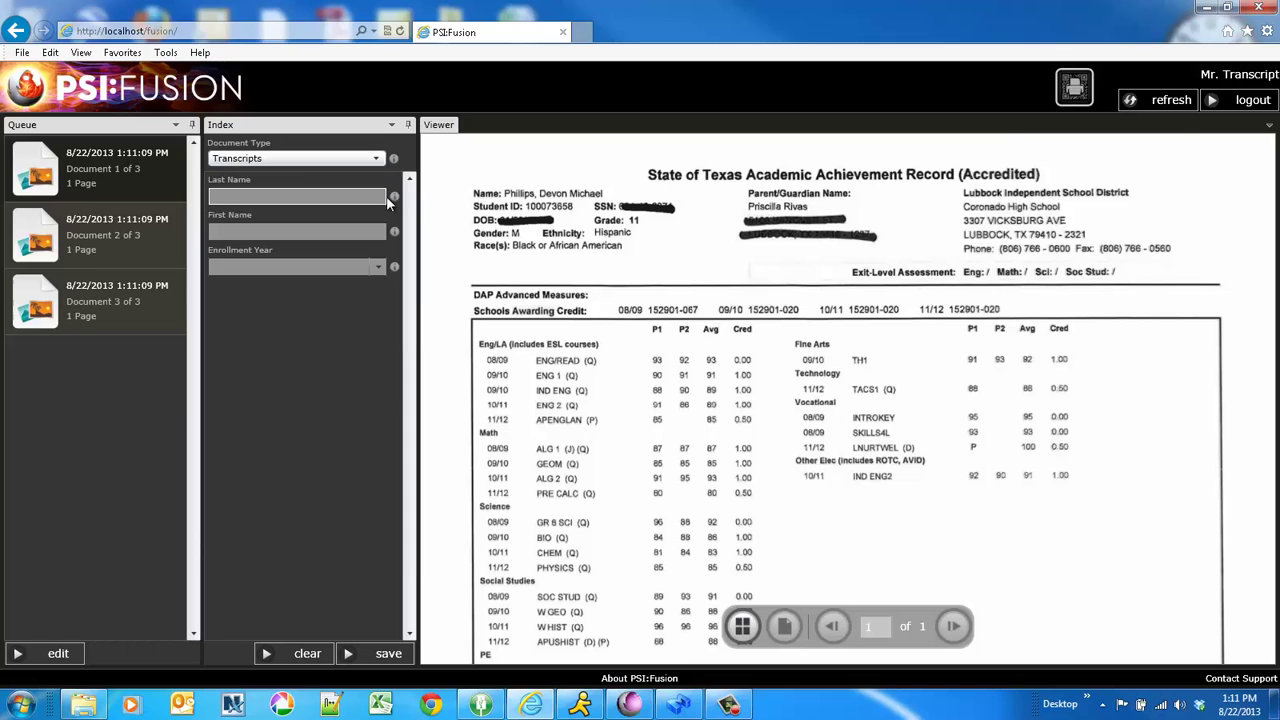
pyautogui.click(89, 232)
pyautogui.click(88, 300)
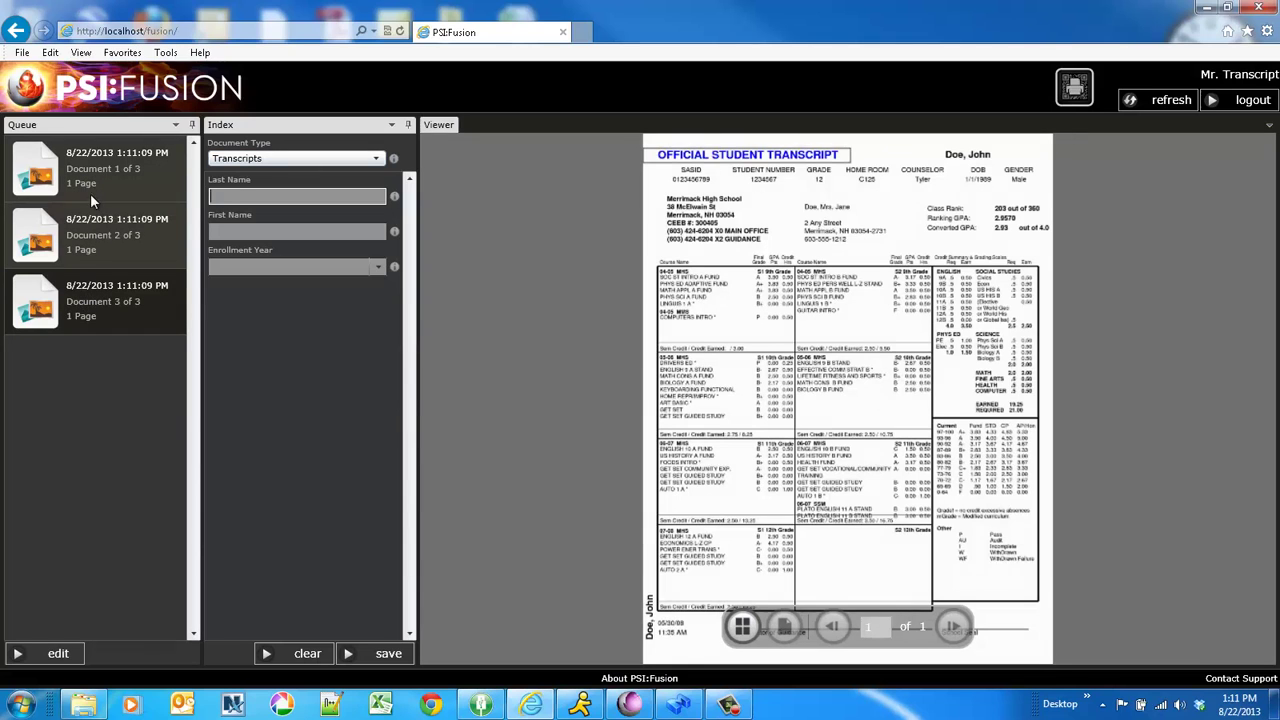
pyautogui.click(93, 173)
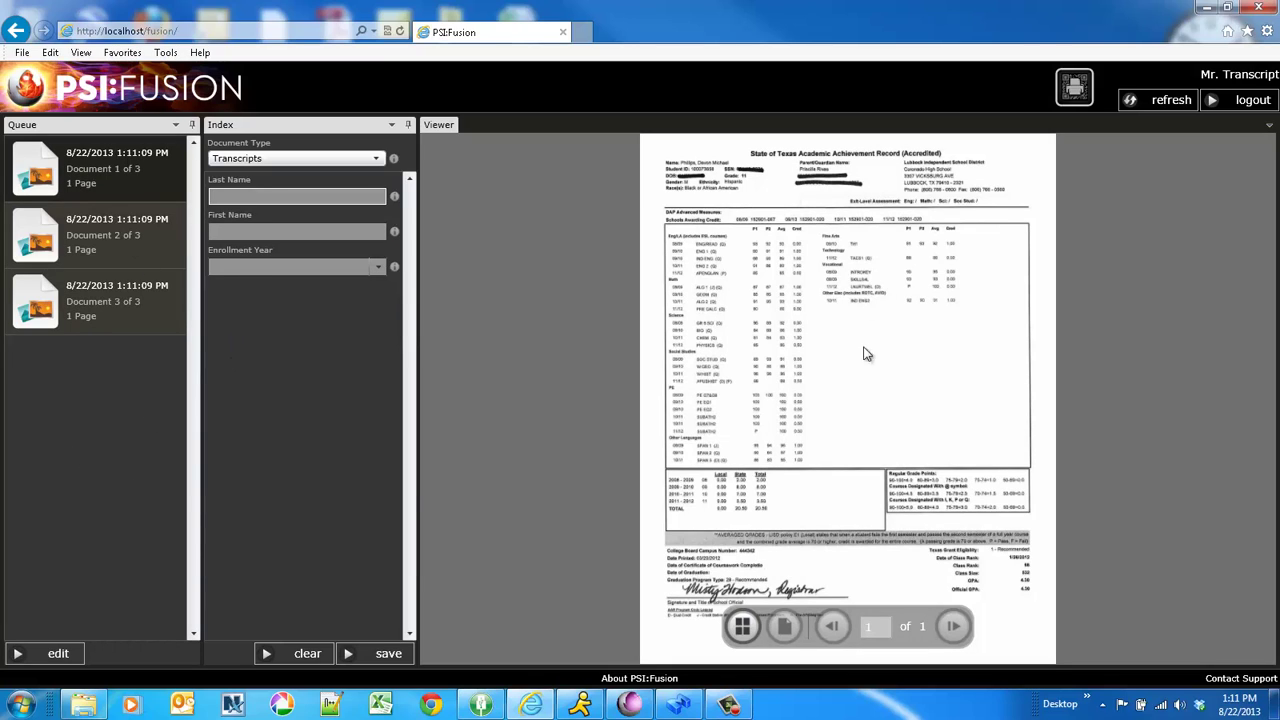
pyautogui.moveTo(779, 435); pyautogui.dragTo(782, 428)
# Enter the student's last and first name, choose enrollment year 2015, and save.
pyautogui.click(240, 196)
pyautogui.write('Doe')
pyautogui.press('Tab')
pyautogui.write('J')
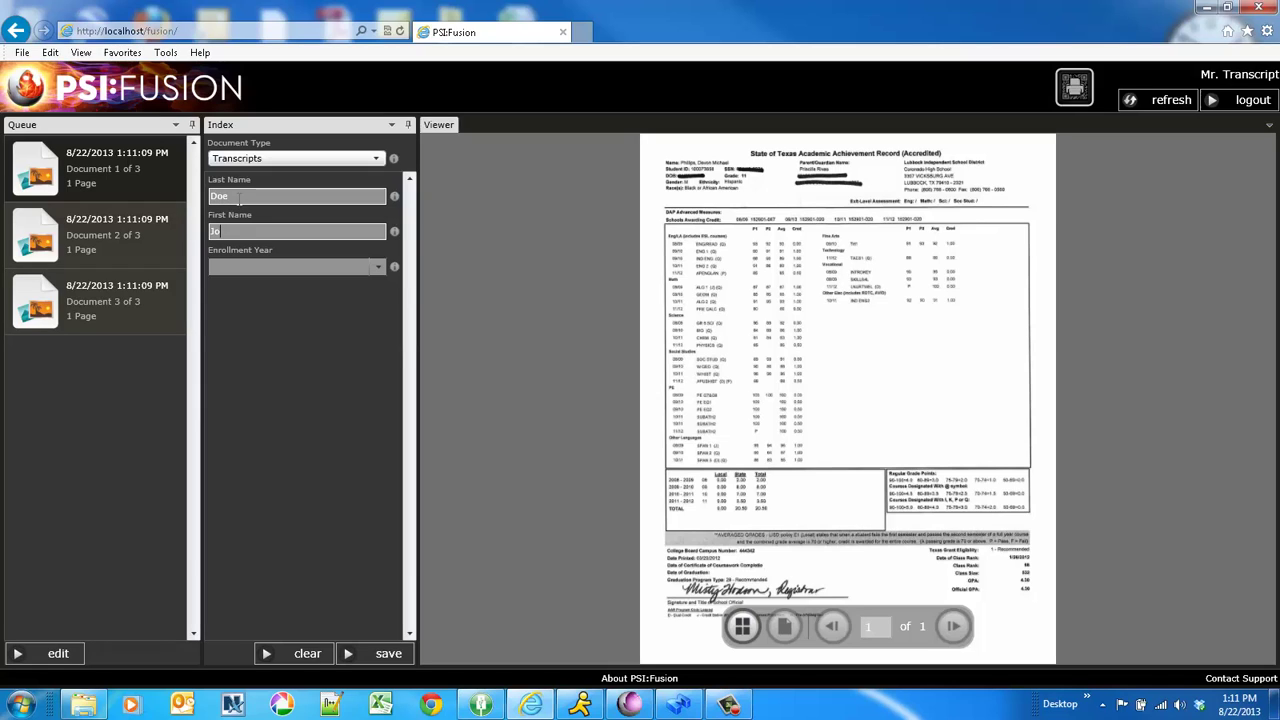
pyautogui.write('ohn')
pyautogui.press('Tab')
pyautogui.press('Down')
pyautogui.press('Down')
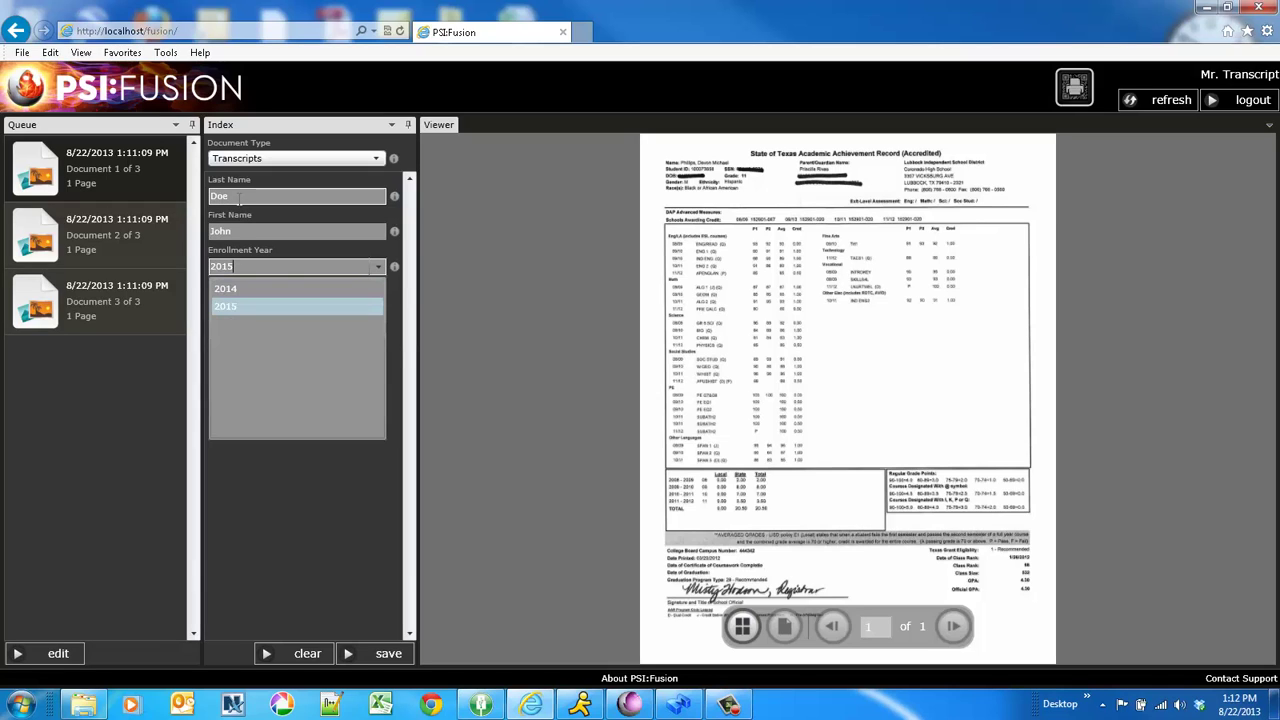
pyautogui.press('Return')
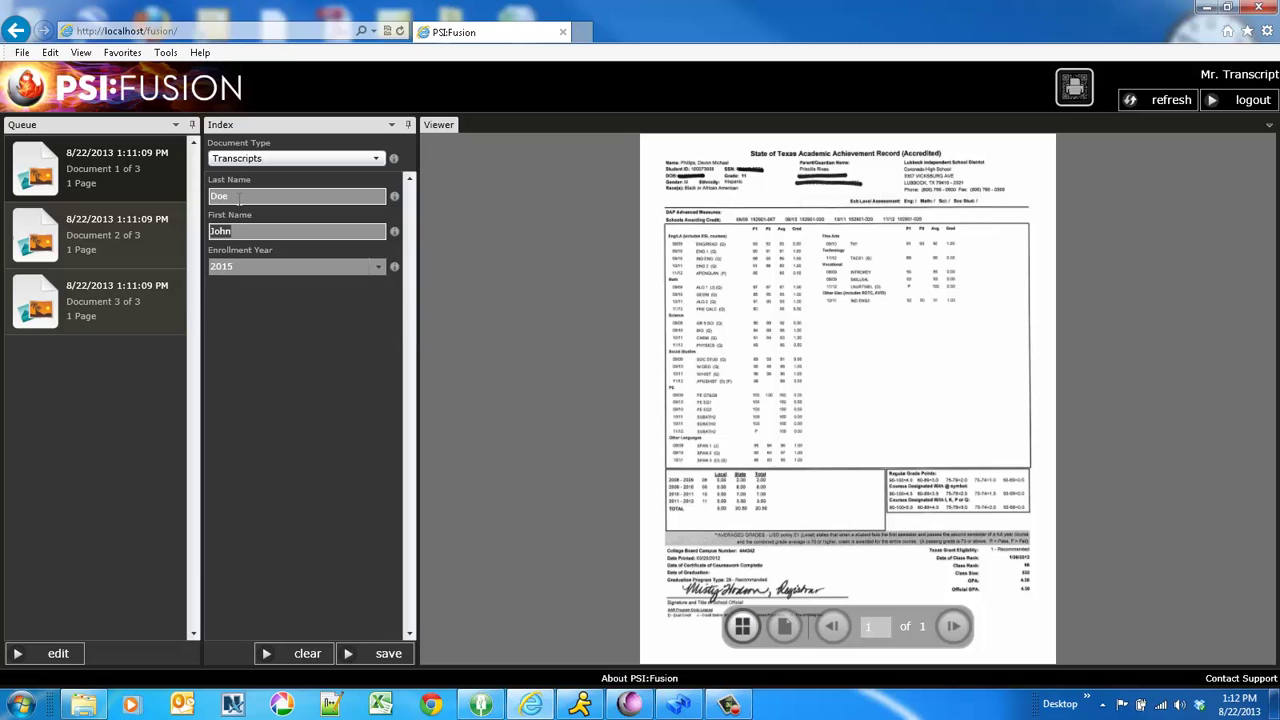
pyautogui.click(360, 650)
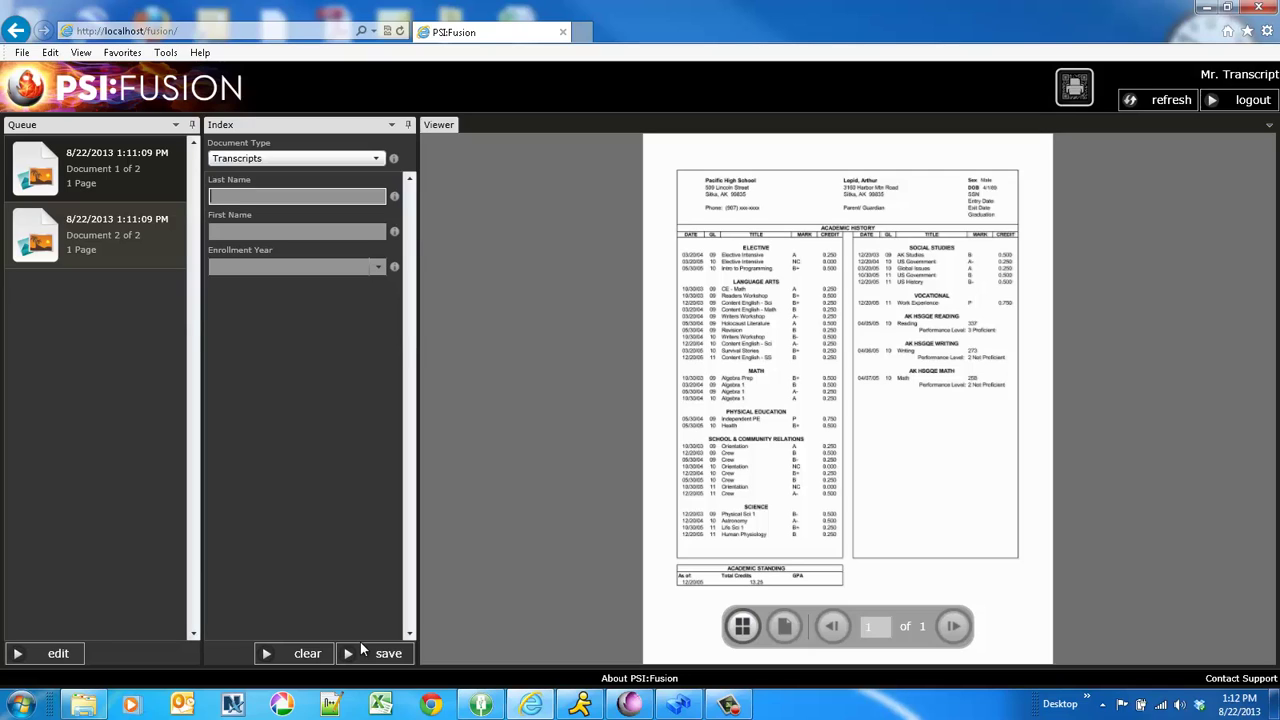
# Enter the second student's last and first name, choose enrollment year 2014, and save.
pyautogui.press('Tab')
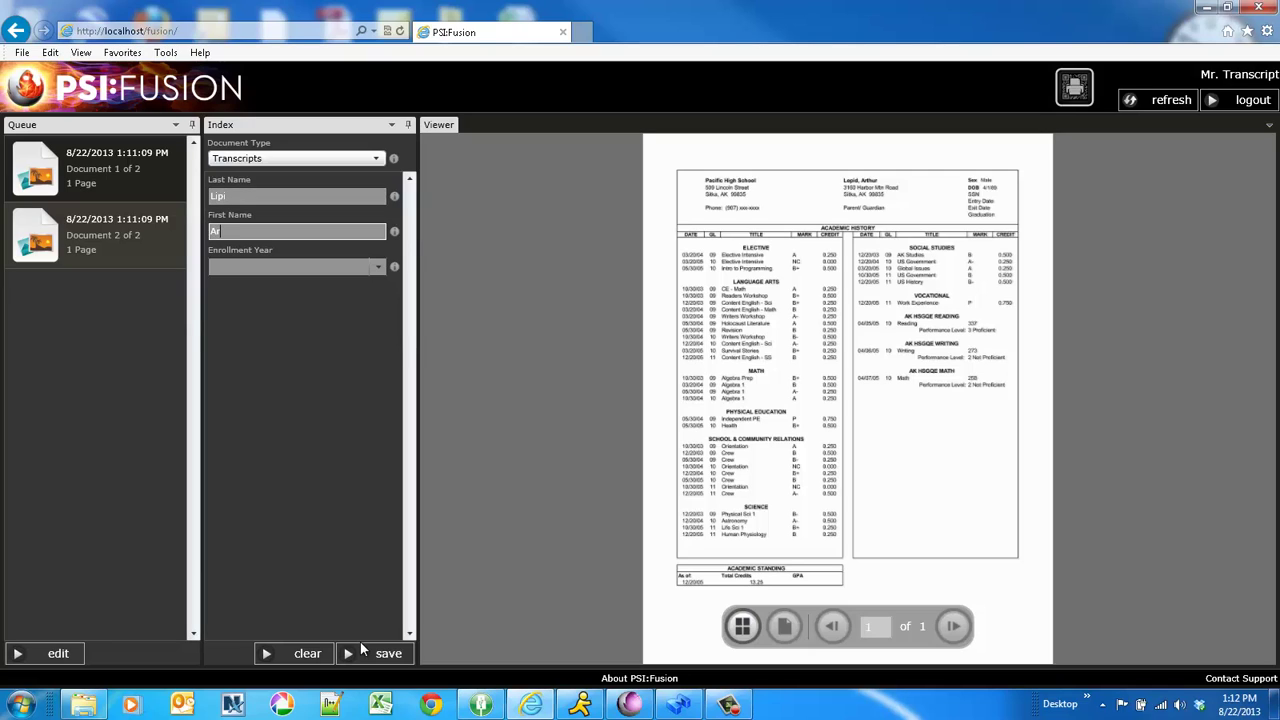
pyautogui.press('Tab')
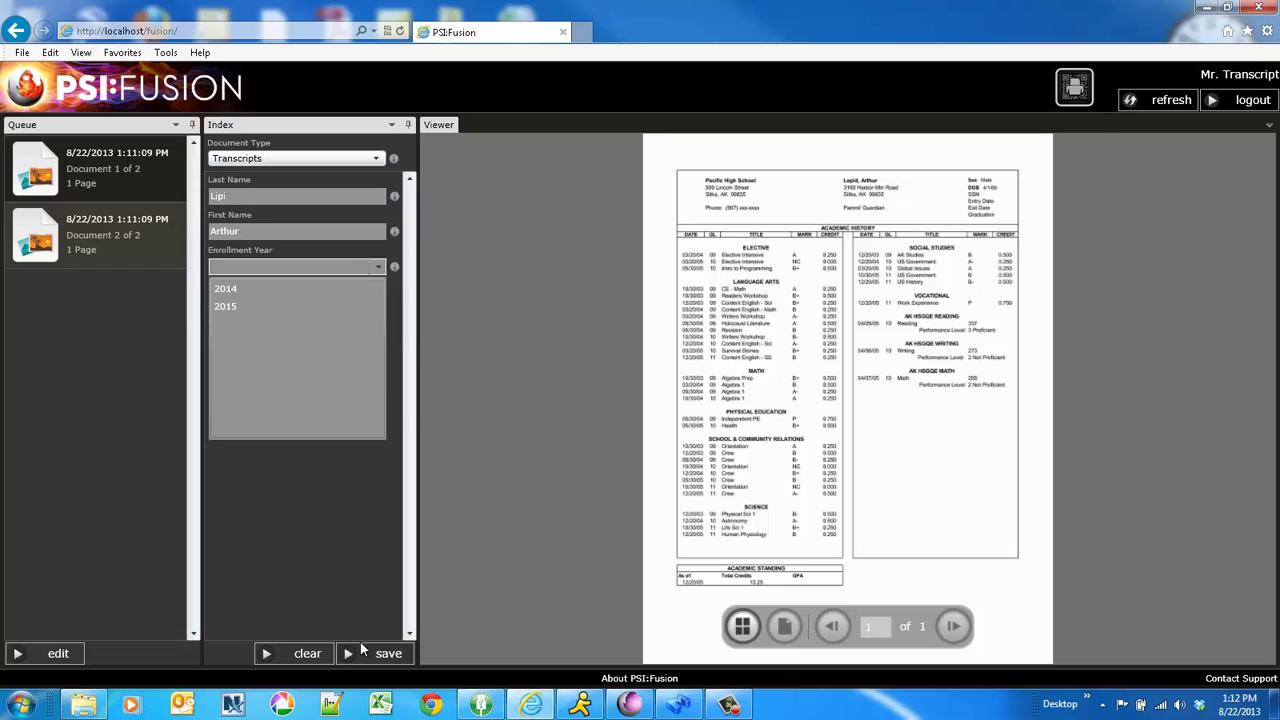
pyautogui.press('Down')
pyautogui.press('Tab')
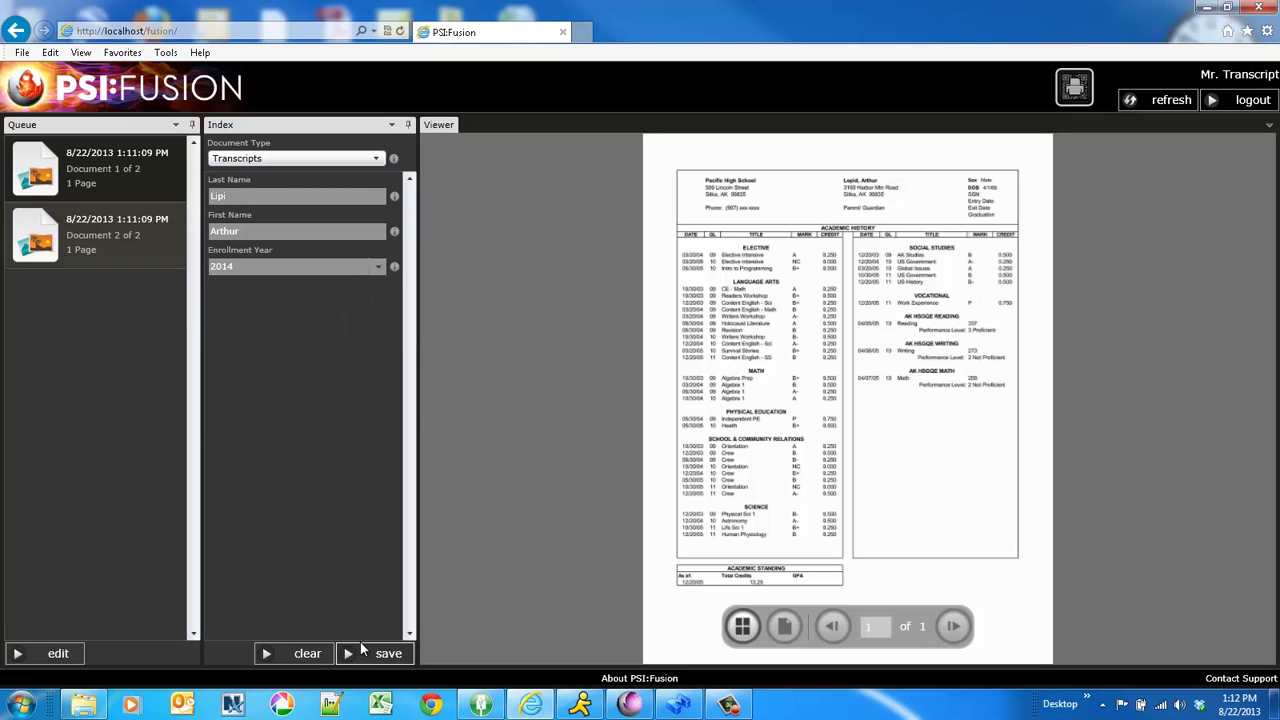
pyautogui.click(360, 643)
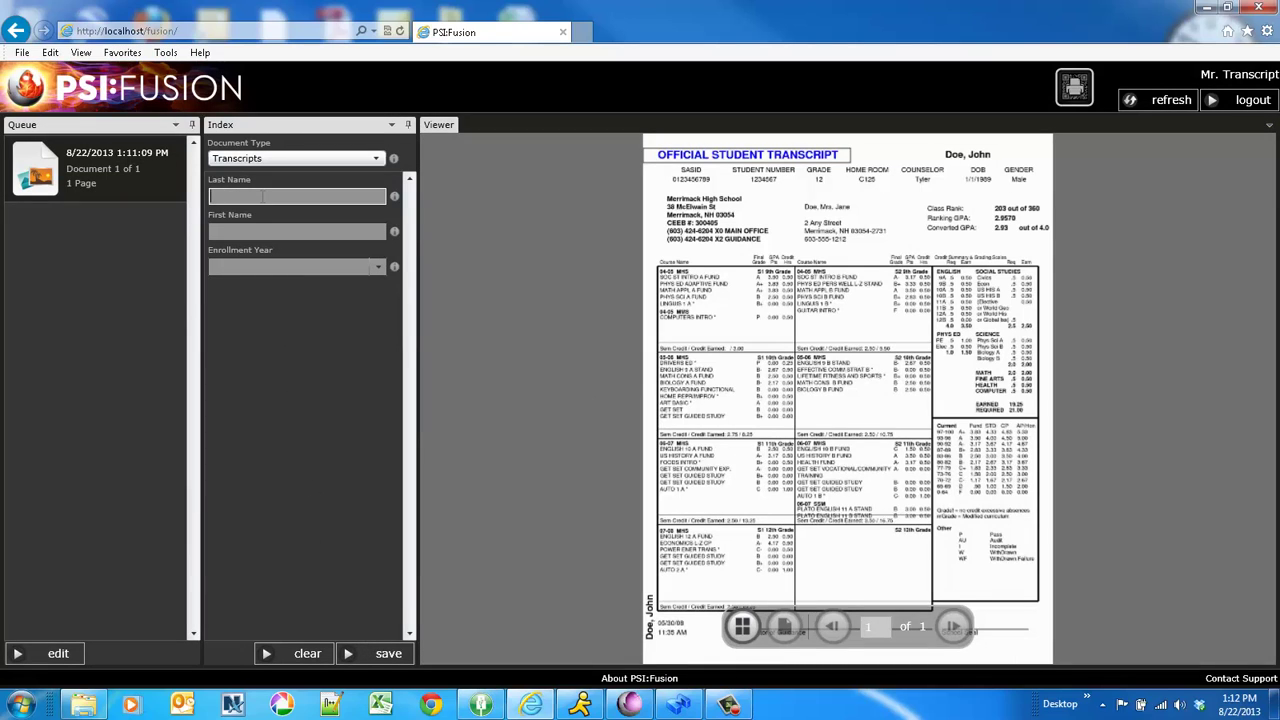
# Enter the last student's last and first name, choose enrollment year 2015, and save.
pyautogui.write('Doe')
pyautogui.press('Tab')
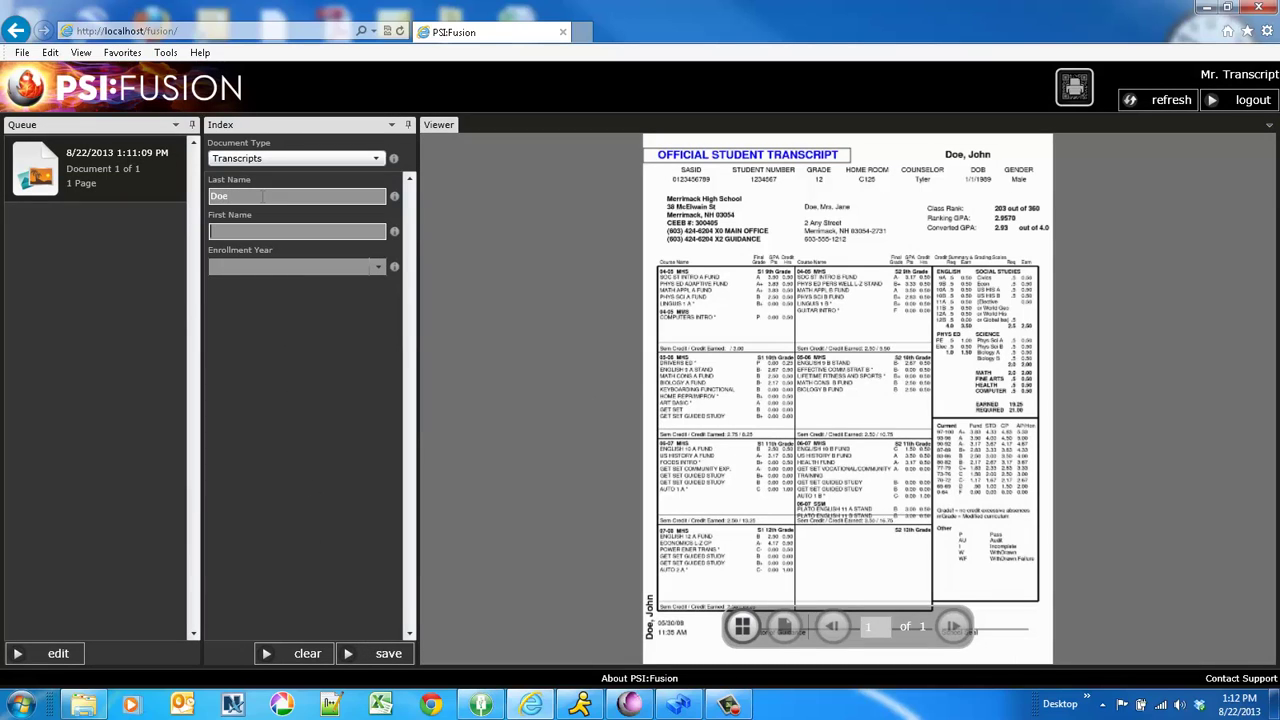
pyautogui.write('ane')
pyautogui.press('Tab')
pyautogui.press('Down')
pyautogui.press('Down')
pyautogui.press('Return')
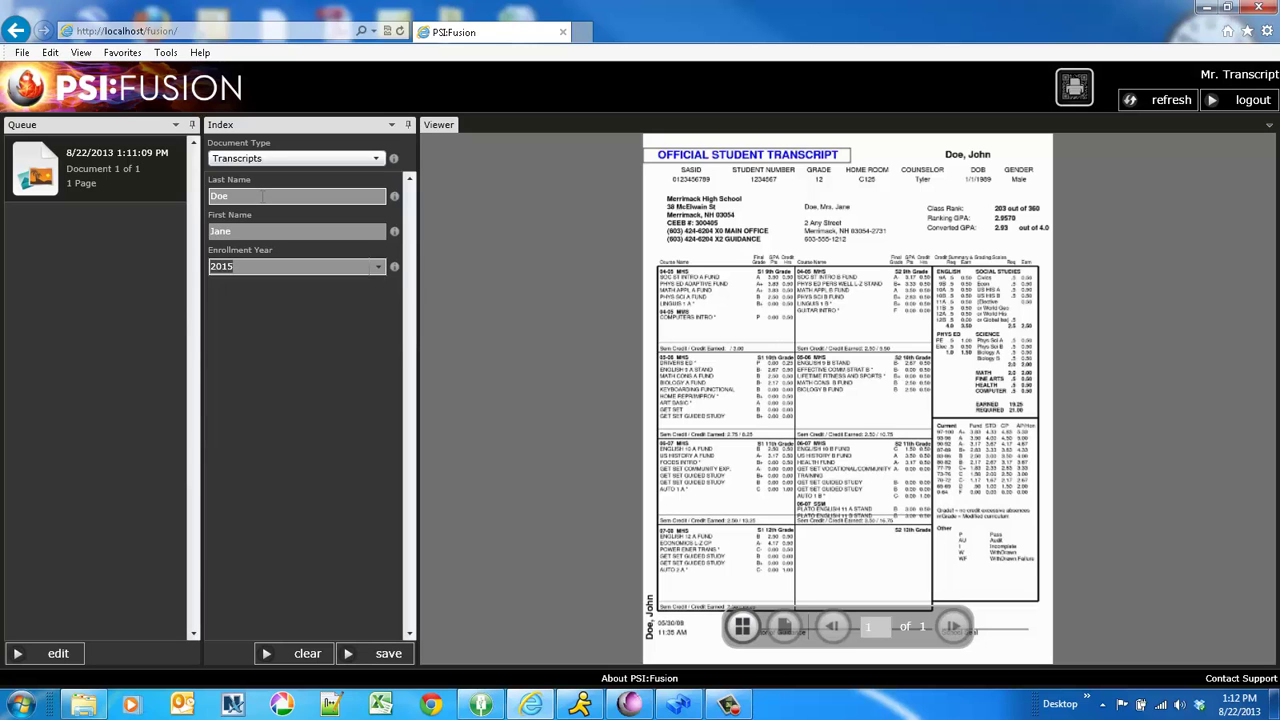
pyautogui.press('Tab')
pyautogui.press('Return')
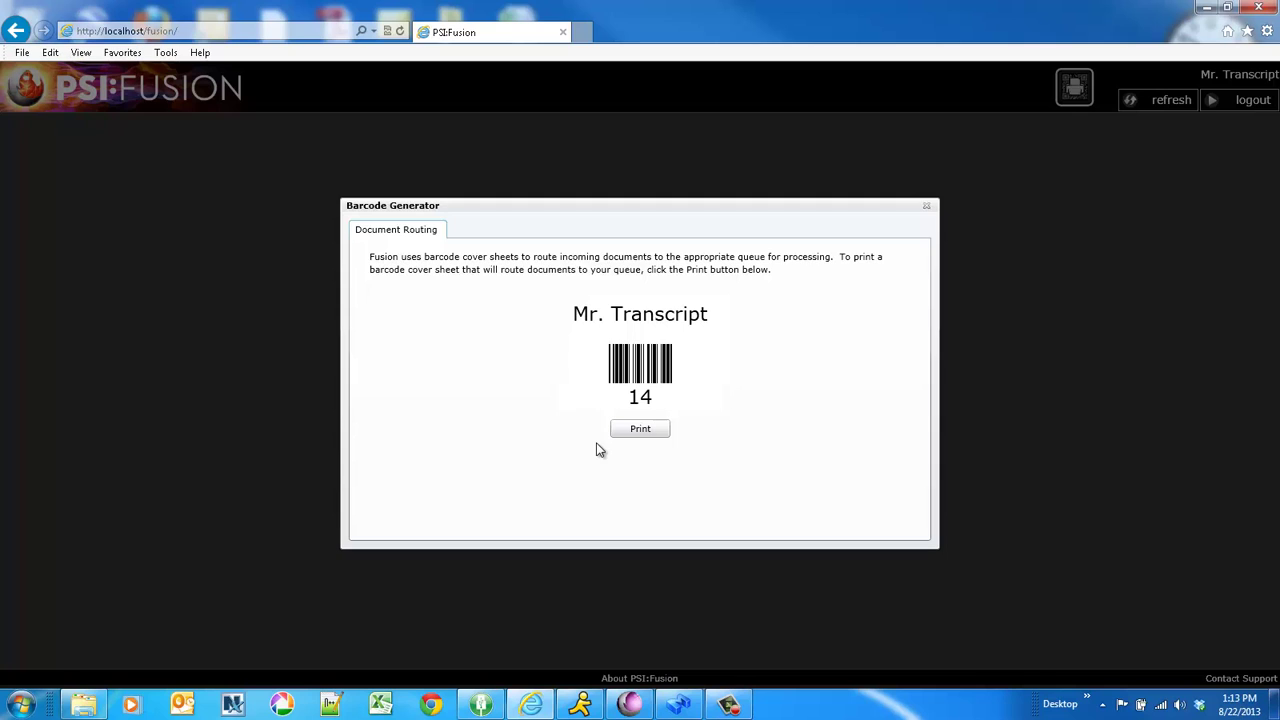
pyautogui.click(928, 208)
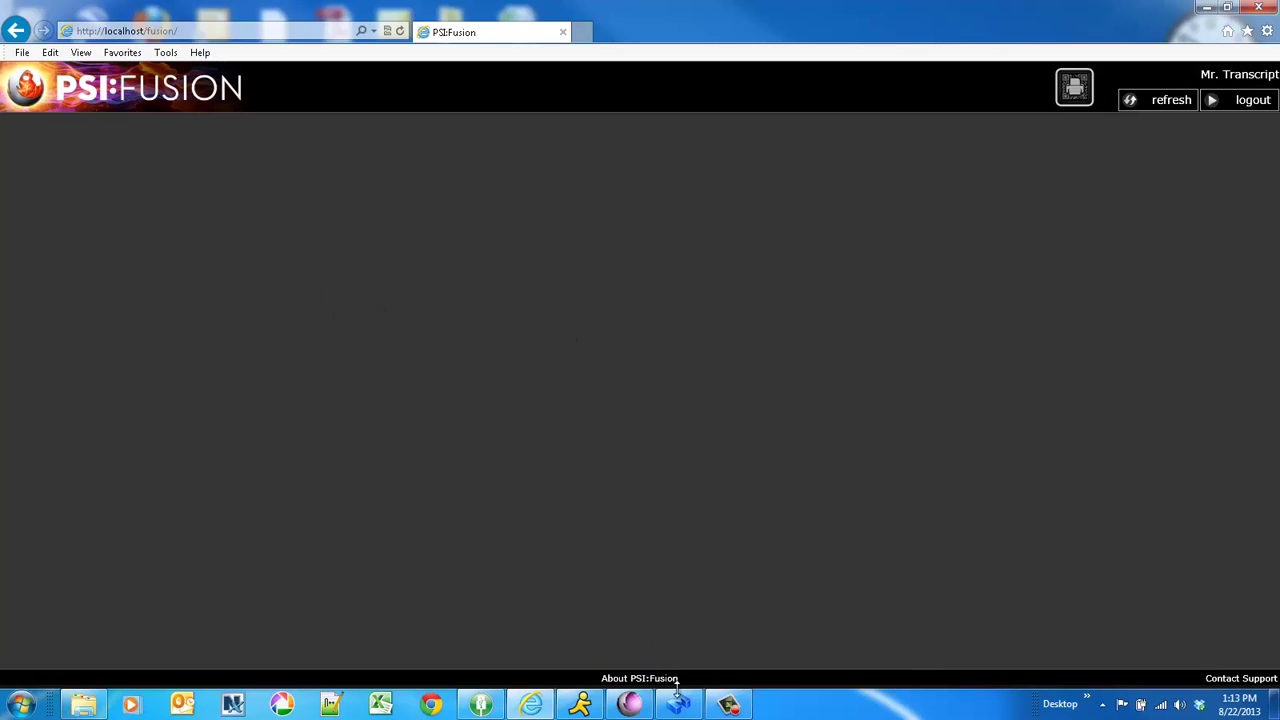
# Search the M-Files vault and open the last transcript PDF's name and enrollment-year metadata.
pyautogui.click(679, 705)
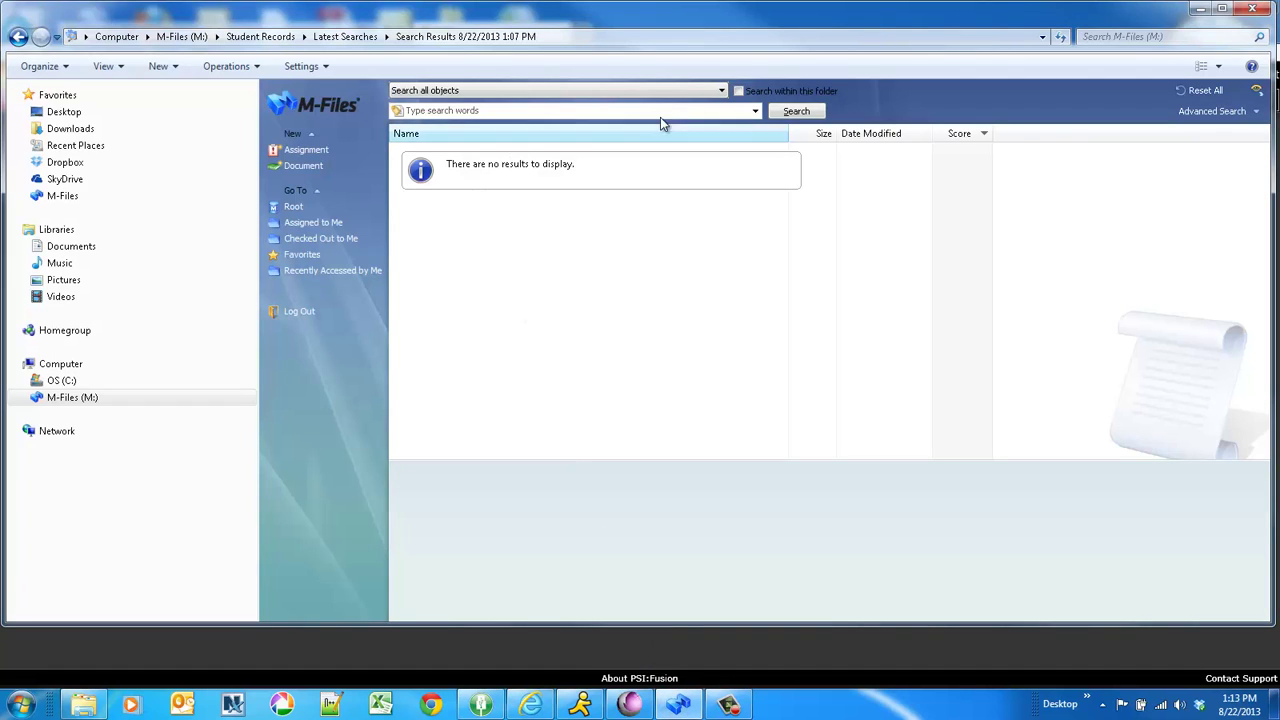
pyautogui.click(785, 114)
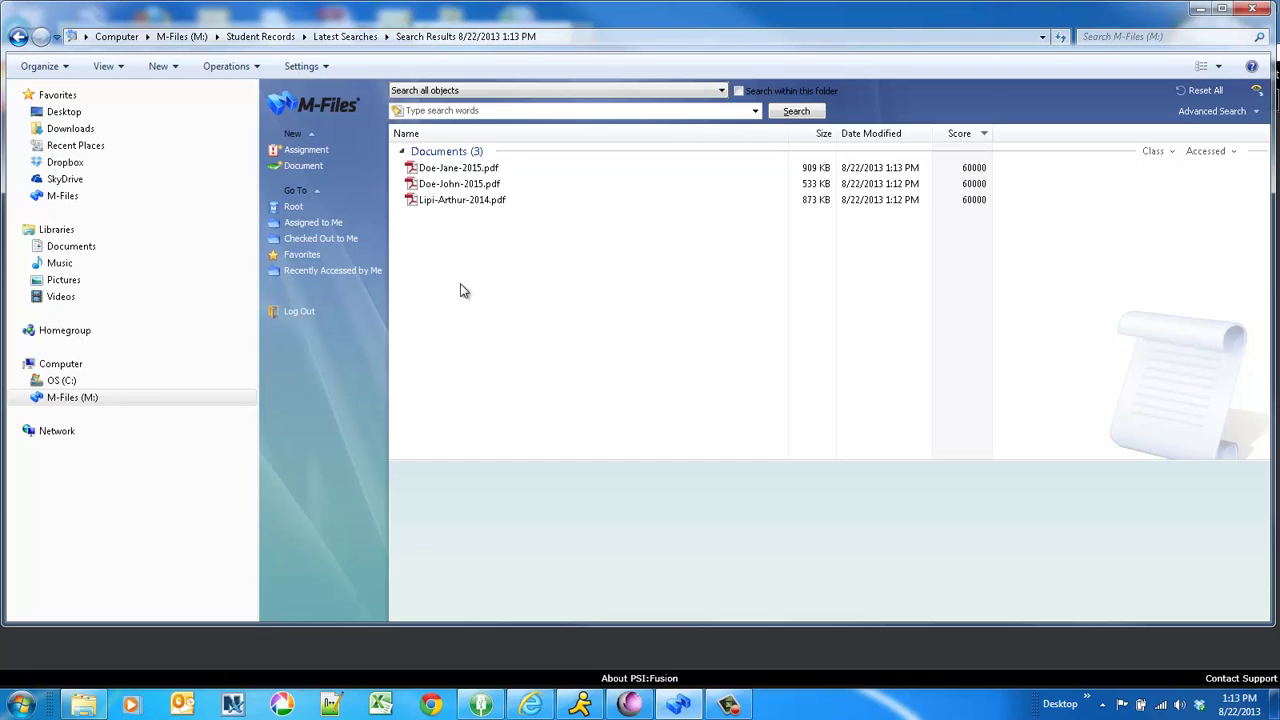
pyautogui.click(465, 169)
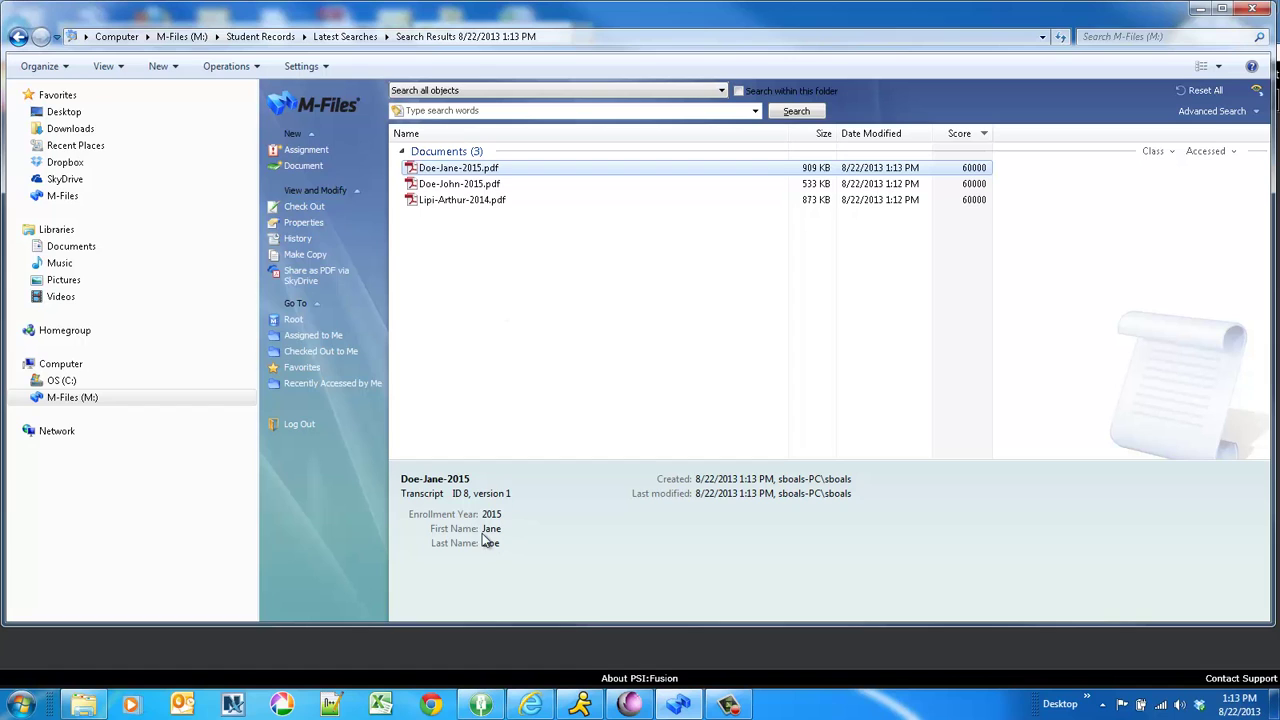
pyautogui.doubleClick(463, 168)
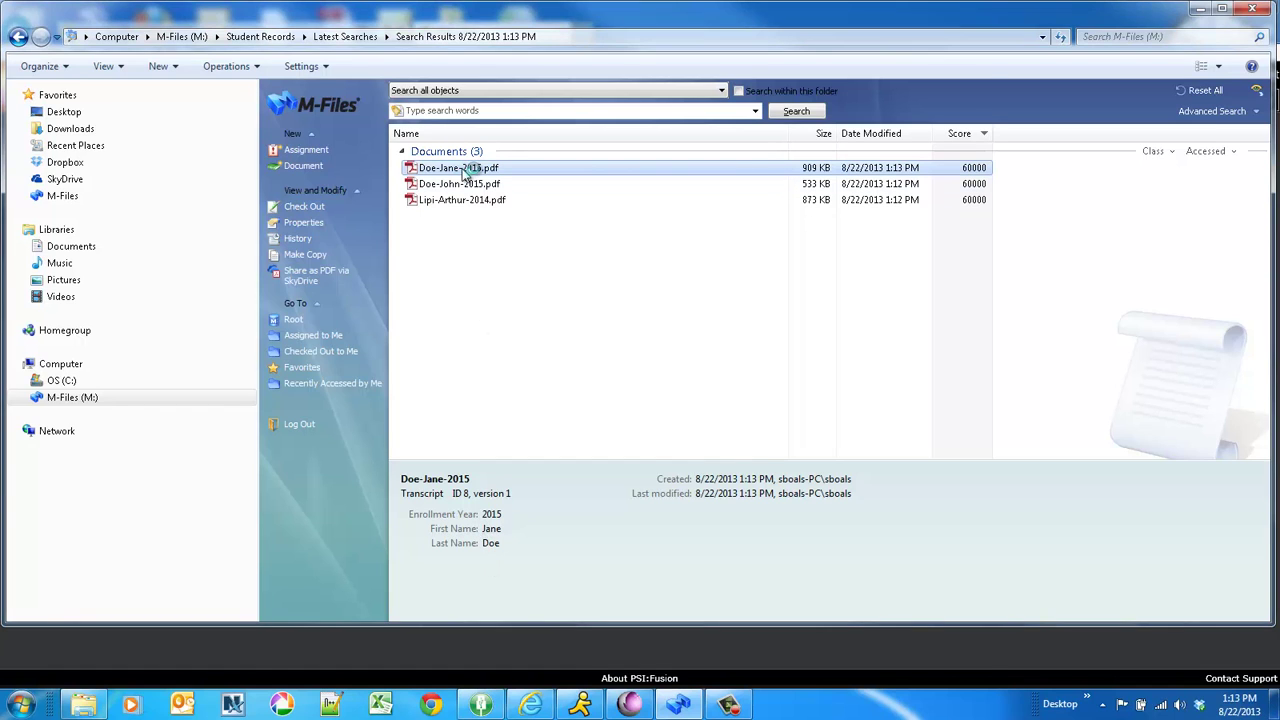
pyautogui.moveTo(620, 380); pyautogui.dragTo(729, 602)
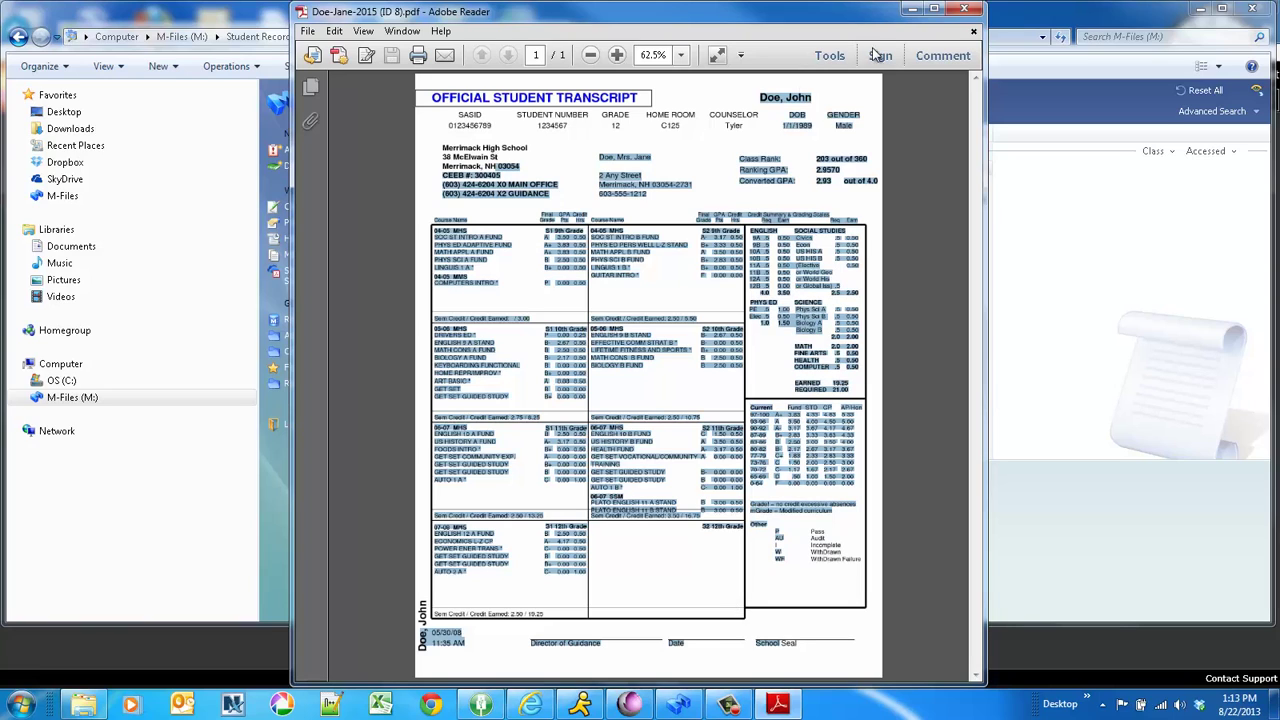
pyautogui.click(964, 12)
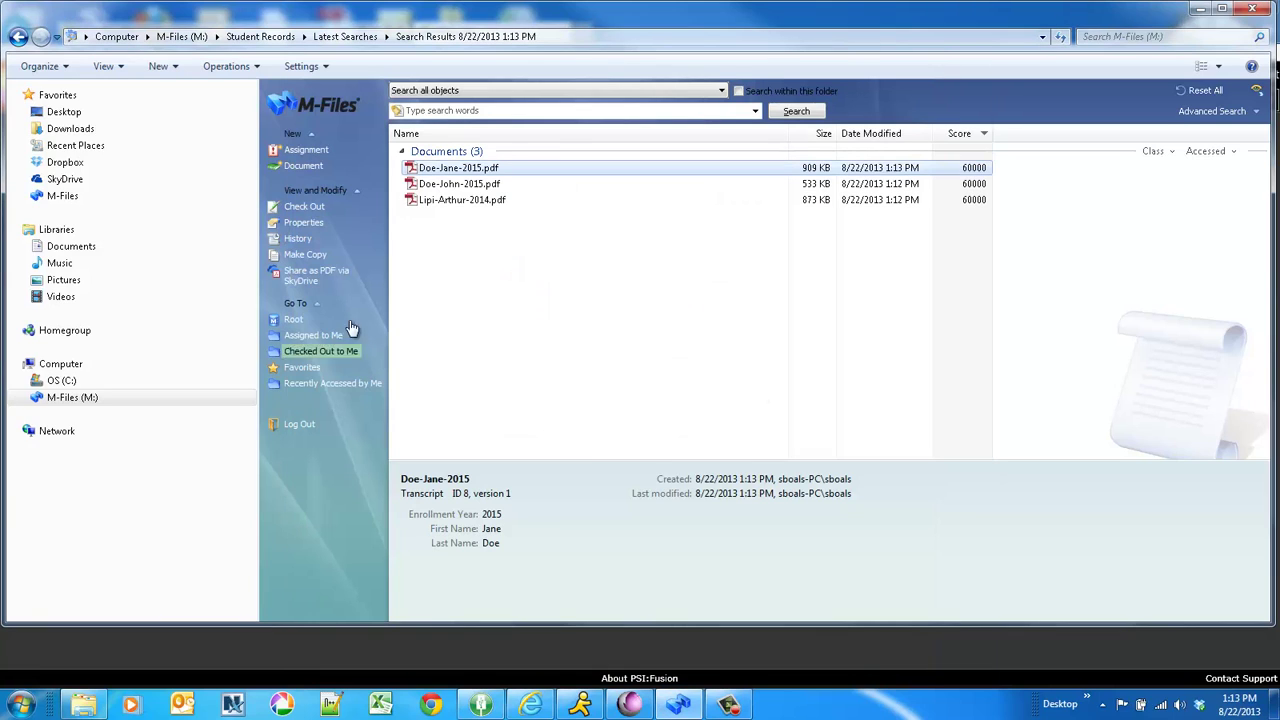